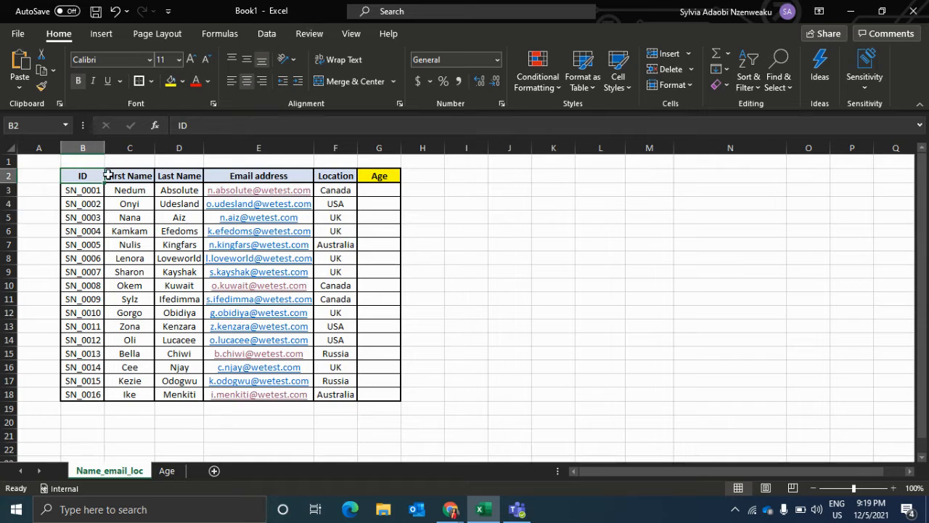
{"action": "left_click", "coordinate": [160, 174]}
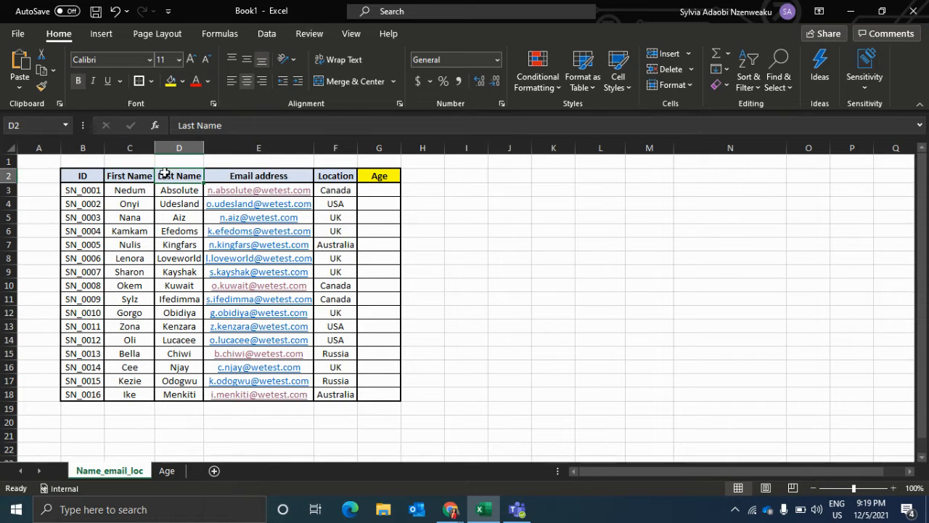
{"action": "left_click", "coordinate": [279, 177]}
{"action": "left_click", "coordinate": [347, 176]}
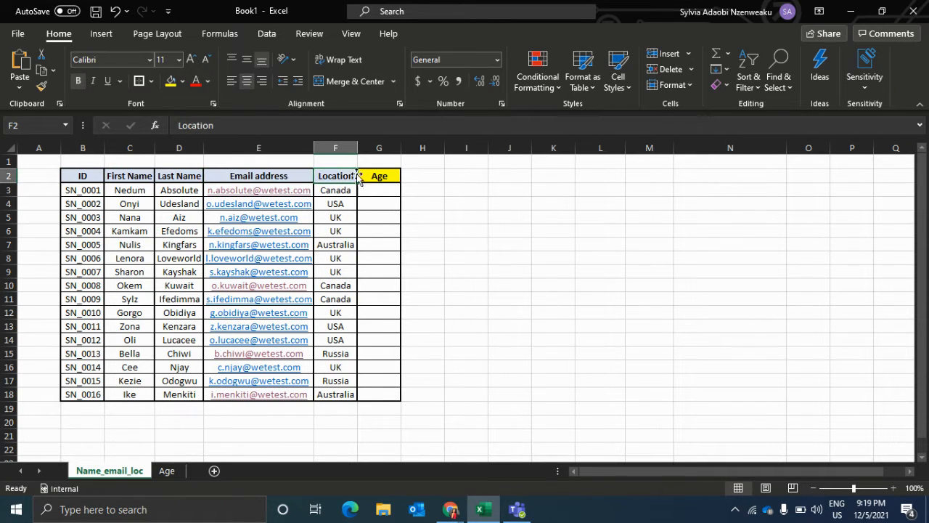
{"action": "left_click", "coordinate": [377, 176]}
{"action": "left_click", "coordinate": [427, 201]}
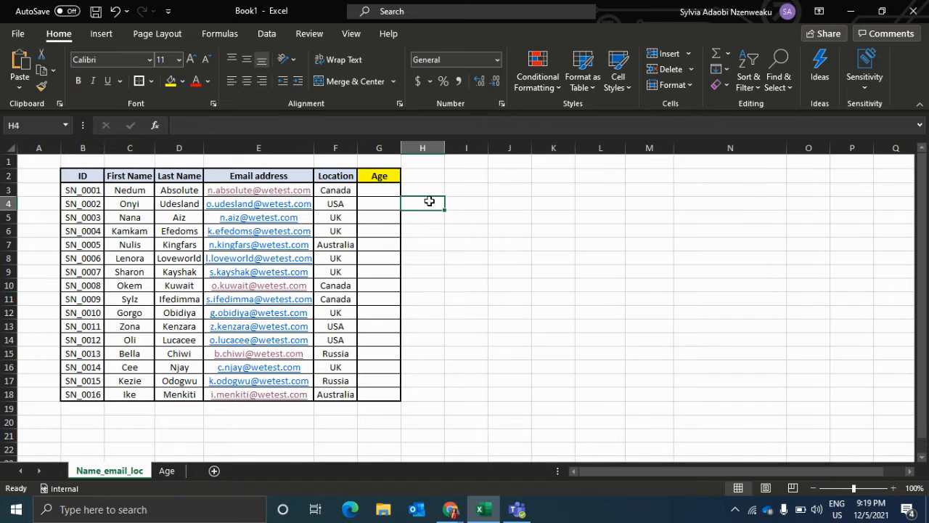
{"action": "left_click", "coordinate": [393, 190]}
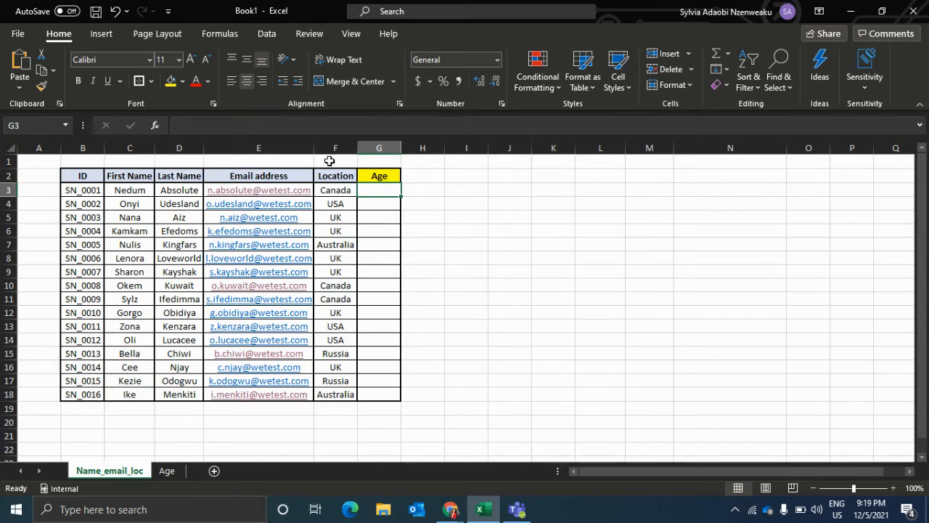
Search the Age sheet for the ID copied from cell B3 of the Name_email_loc sheet.
{"action": "left_click", "coordinate": [78, 189]}
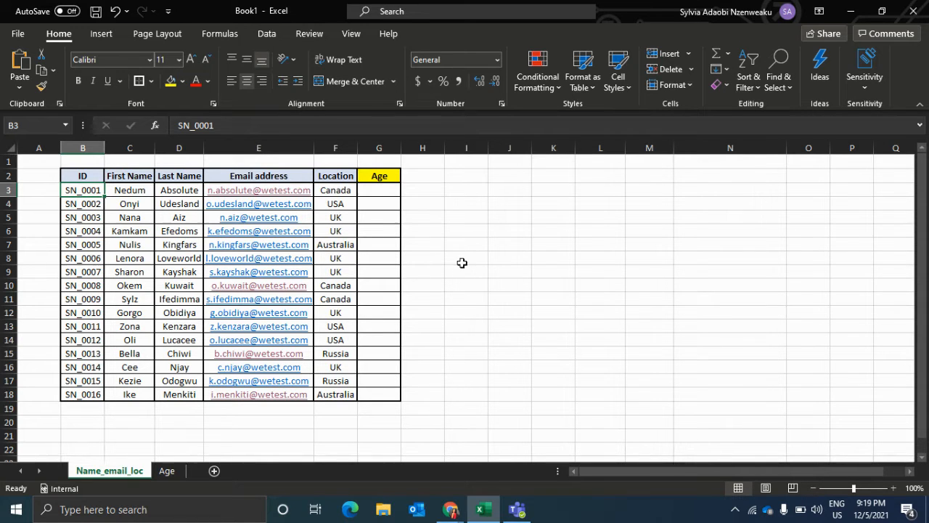
{"action": "key", "text": "ctrl+c"}
{"action": "left_click", "coordinate": [179, 475]}
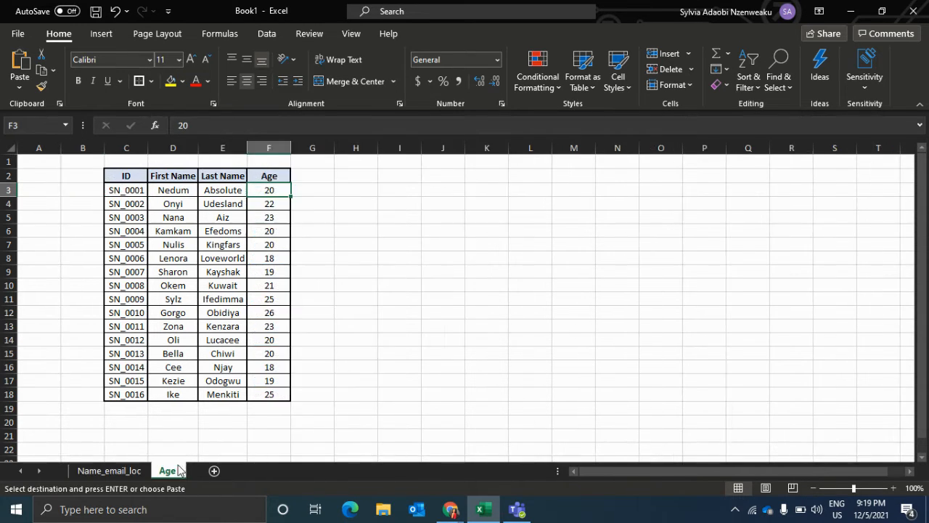
{"action": "left_click", "coordinate": [5, 149]}
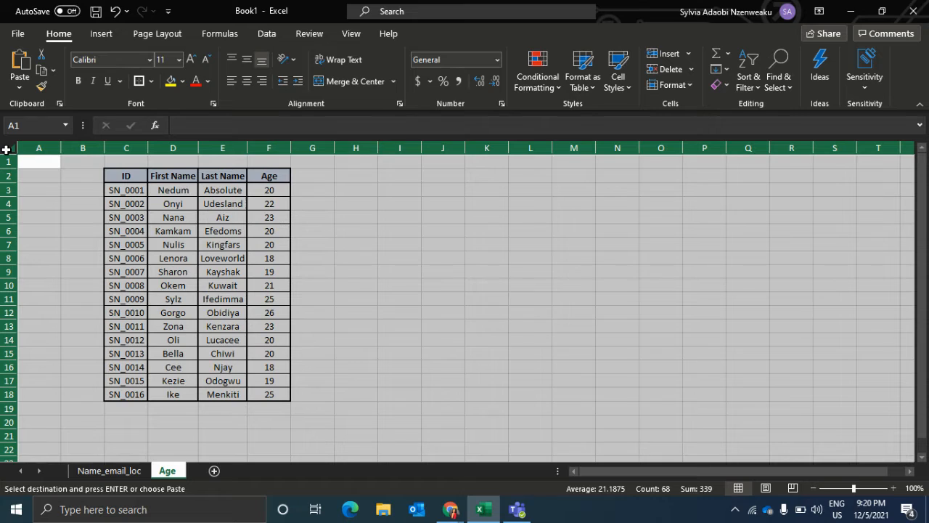
{"action": "key", "text": "ctrl+f"}
{"action": "key", "text": "ctrl+v"}
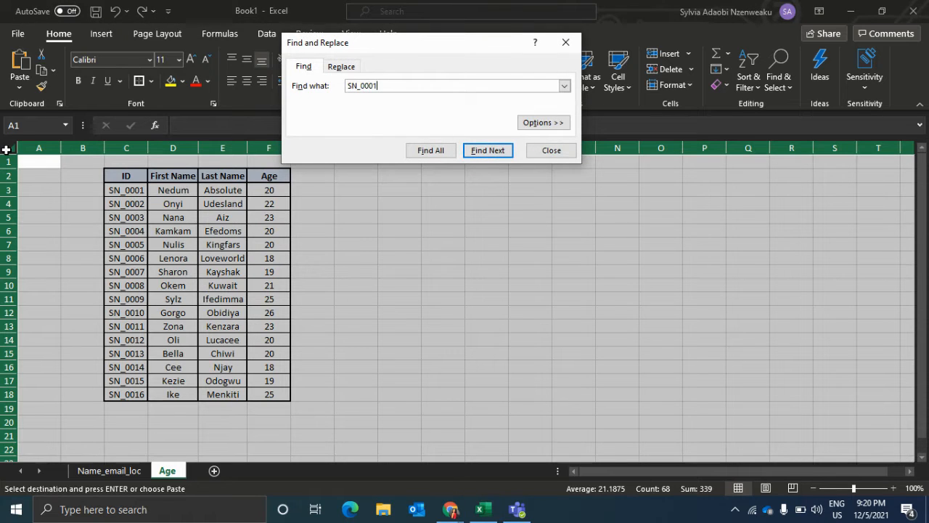
{"action": "key", "text": "Return"}
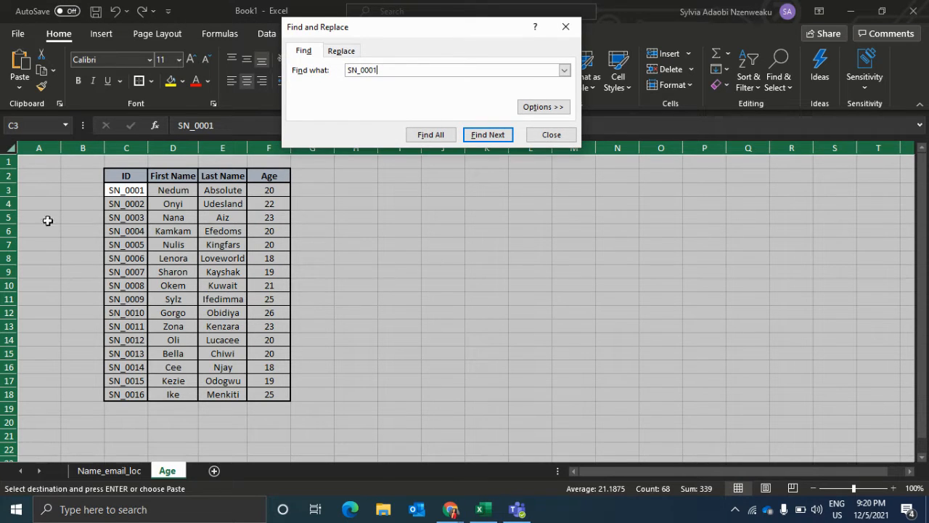
Copy the age in F3 of the Age sheet into G3 of Name_email_loc and close the search dialog.
{"action": "left_click", "coordinate": [275, 192]}
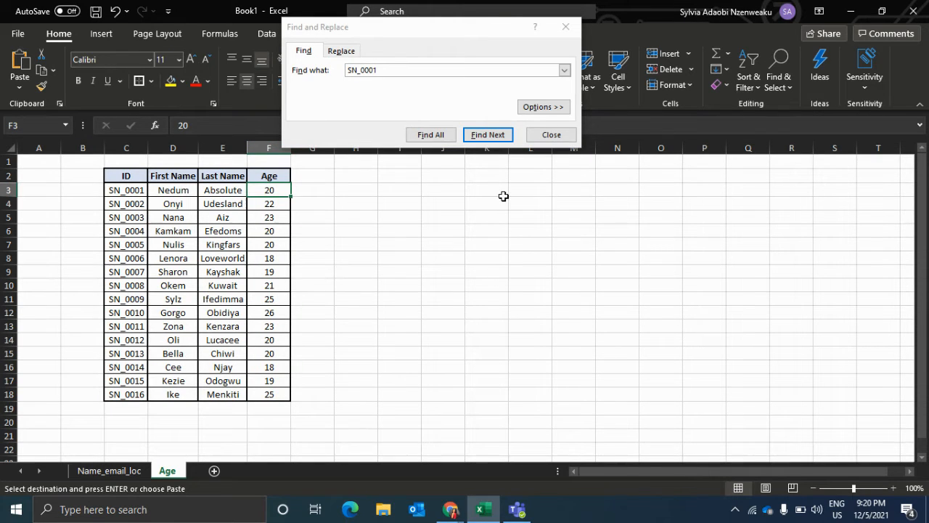
{"action": "key", "text": "ctrl+c"}
{"action": "left_click", "coordinate": [97, 472]}
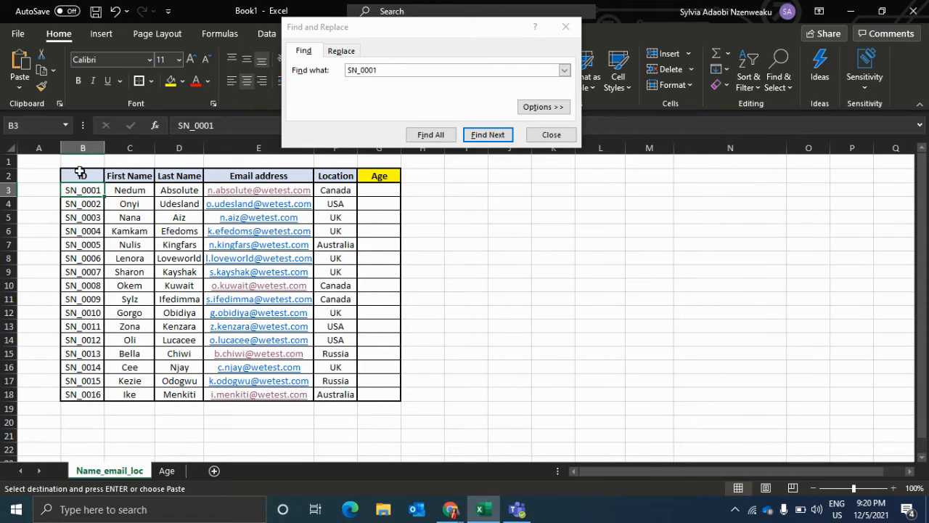
{"action": "left_click", "coordinate": [378, 190]}
{"action": "key", "text": "ctrl+v"}
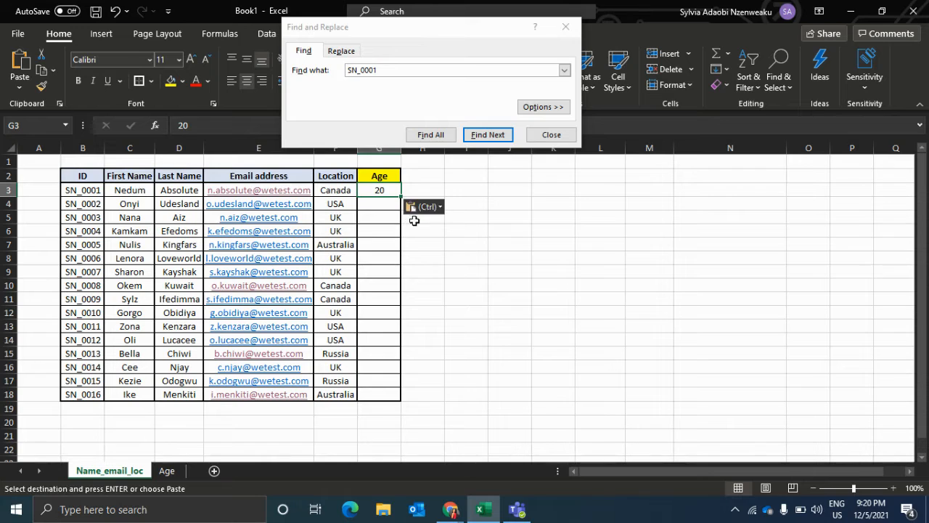
{"action": "left_click", "coordinate": [565, 27]}
{"action": "left_click", "coordinate": [500, 233]}
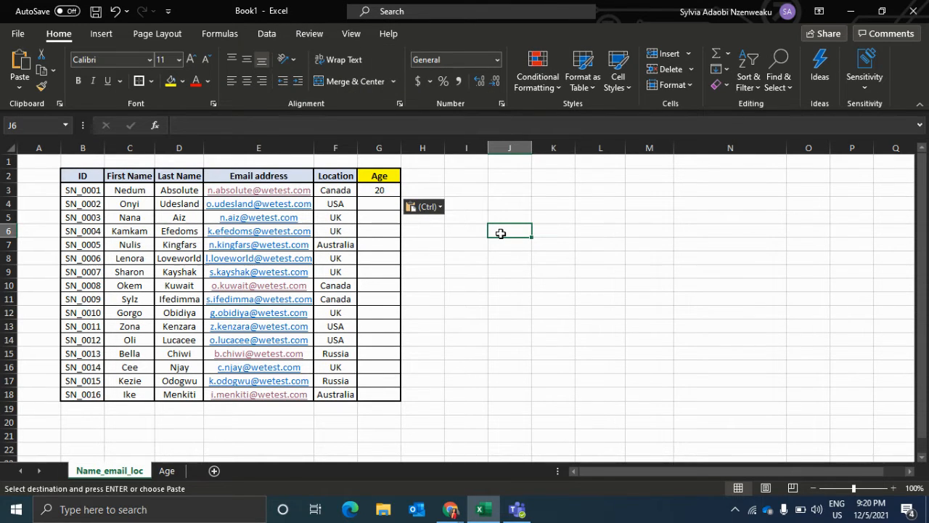
Clear the pasted age from cell G3.
{"action": "left_click", "coordinate": [386, 189]}
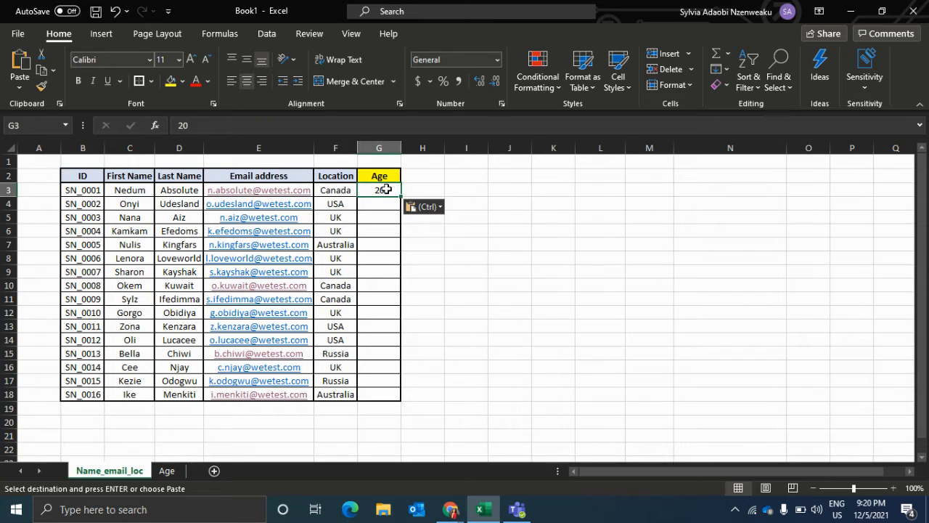
{"action": "key", "text": "Delete"}
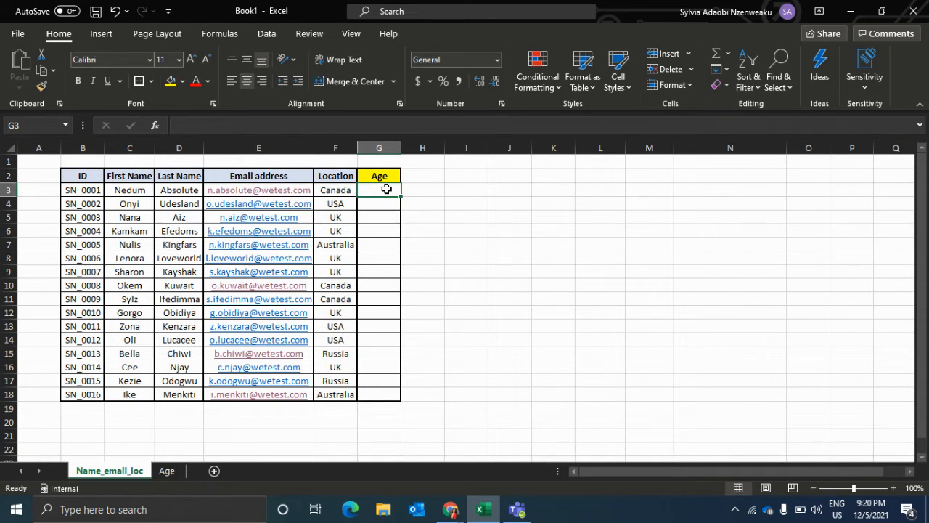
{"action": "left_click", "coordinate": [535, 179]}
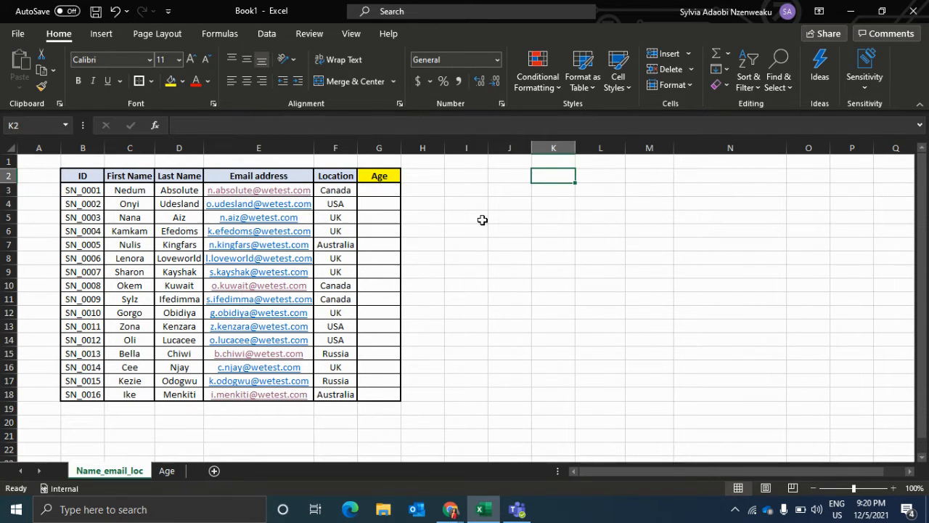
{"action": "left_click", "coordinate": [482, 220]}
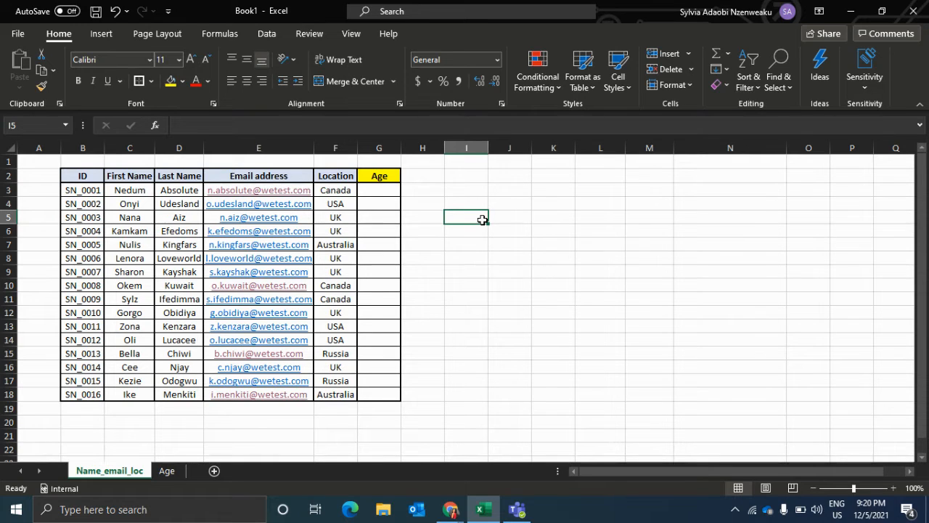
Begin a VLOOKUP formula in cell G3 with the ID in B3 as the lookup value.
{"action": "left_click", "coordinate": [397, 189]}
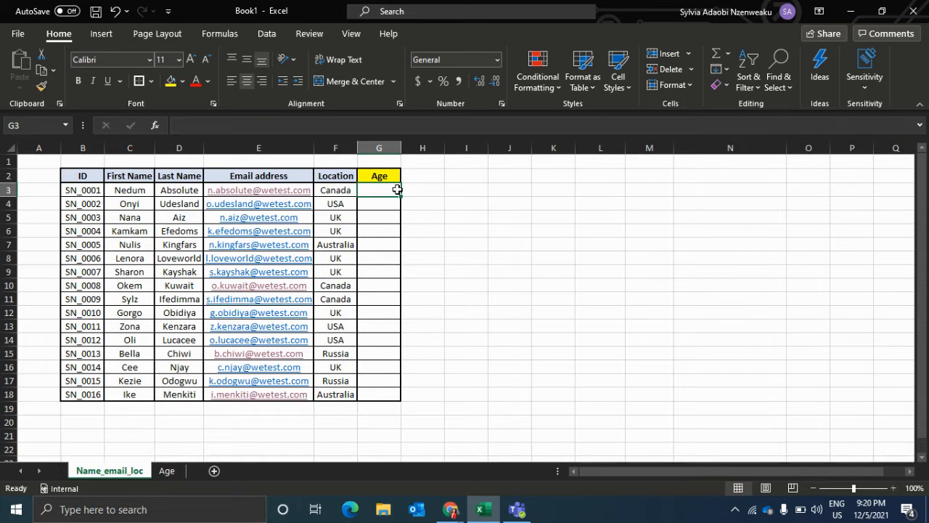
{"action": "type", "text": "="}
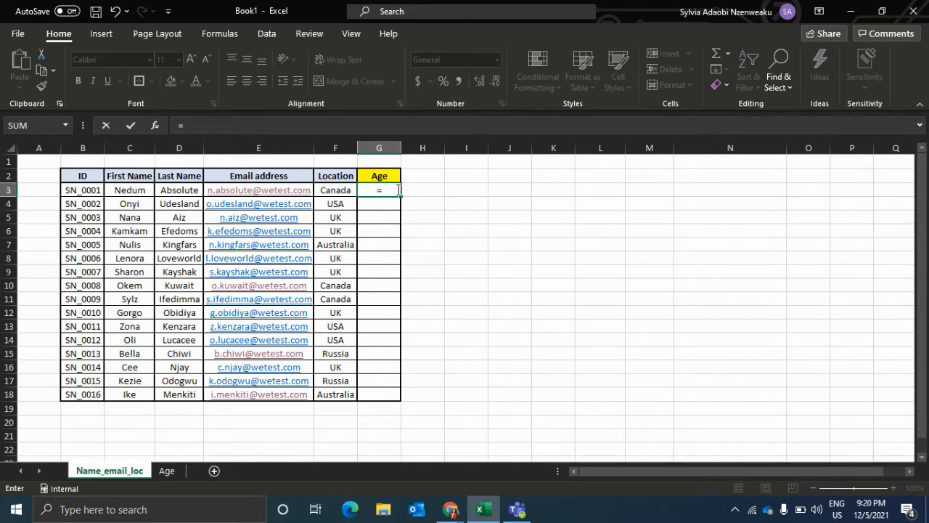
{"action": "type", "text": "VL"}
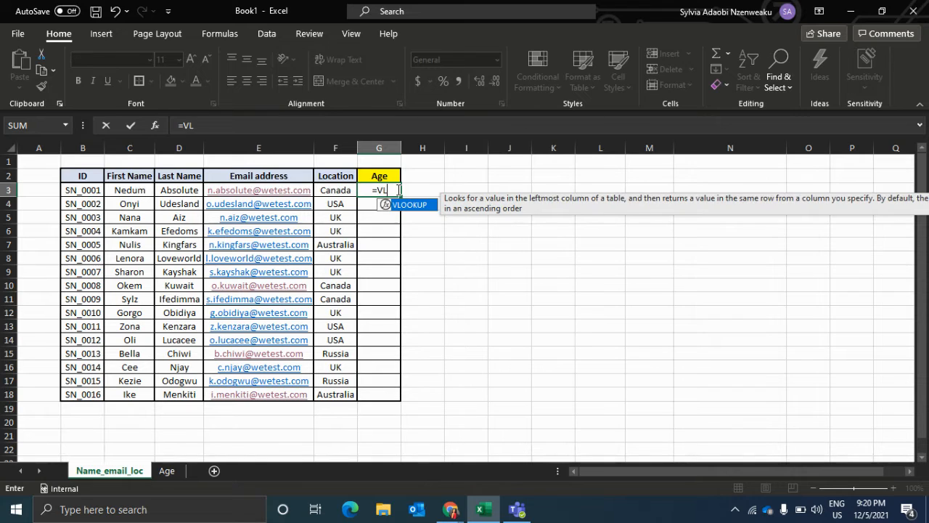
{"action": "type", "text": "OOKUP"}
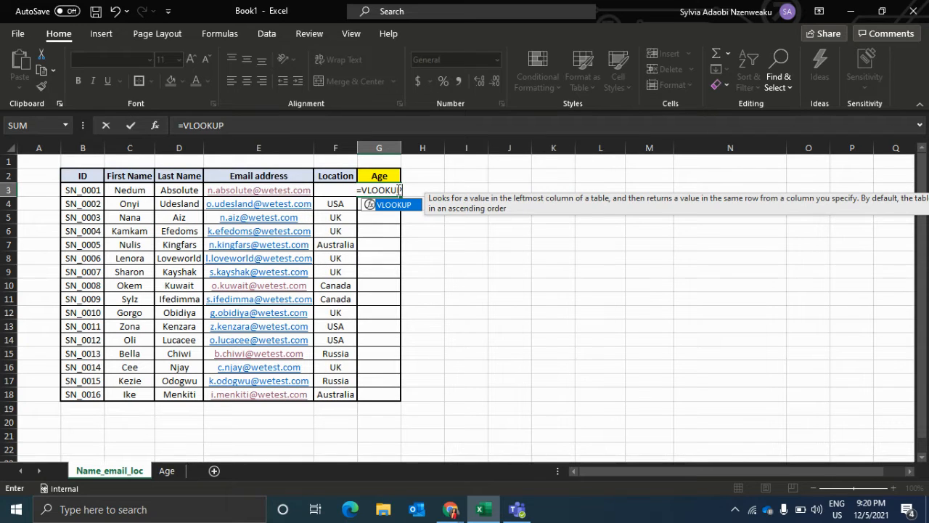
{"action": "type", "text": "("}
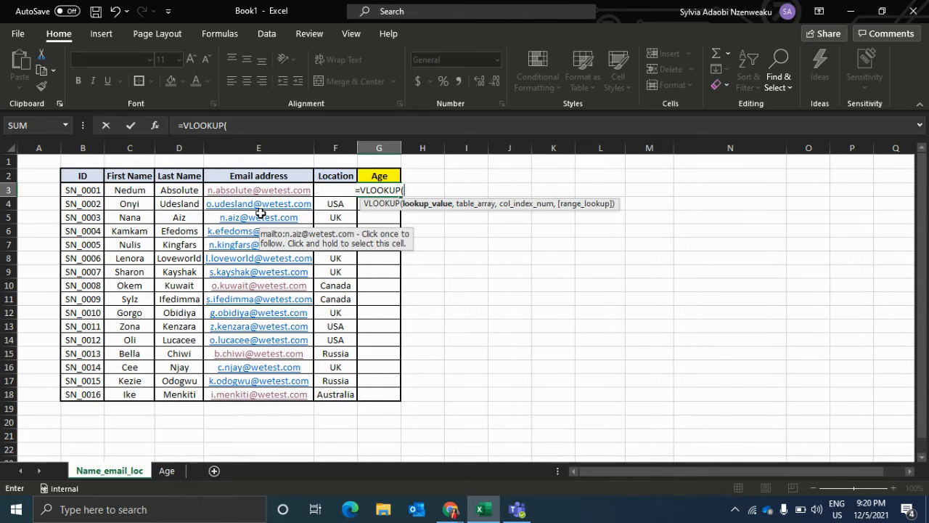
{"action": "left_click", "coordinate": [91, 190]}
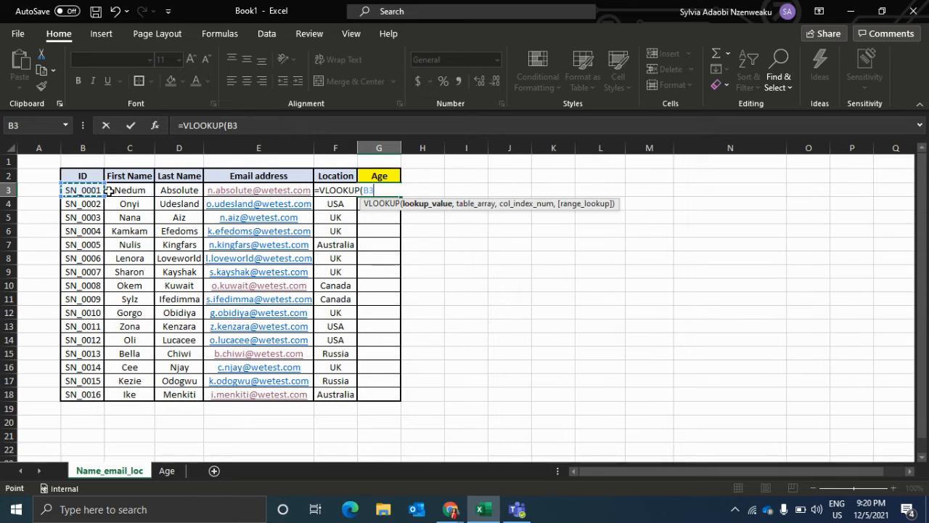
{"action": "type", "text": ","}
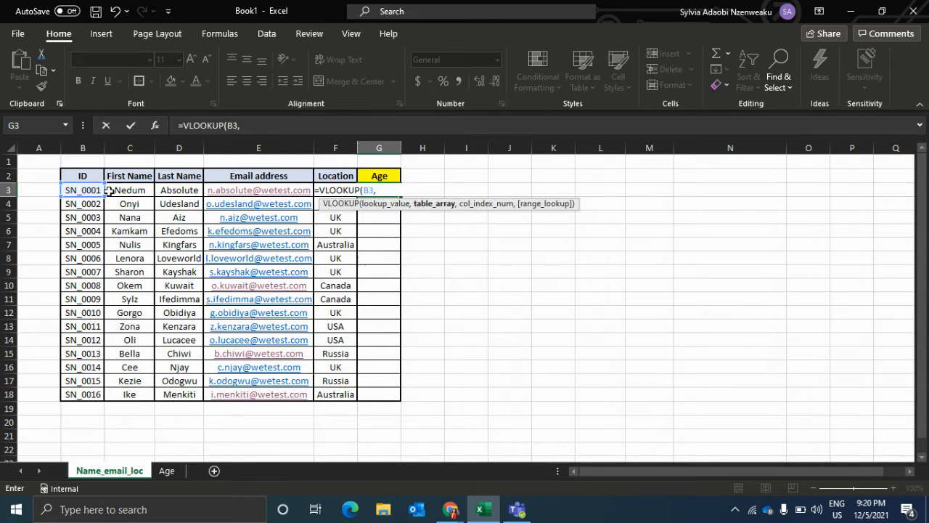
Set the VLOOKUP table array to columns C:F of the Age sheet.
{"action": "left_click", "coordinate": [180, 470]}
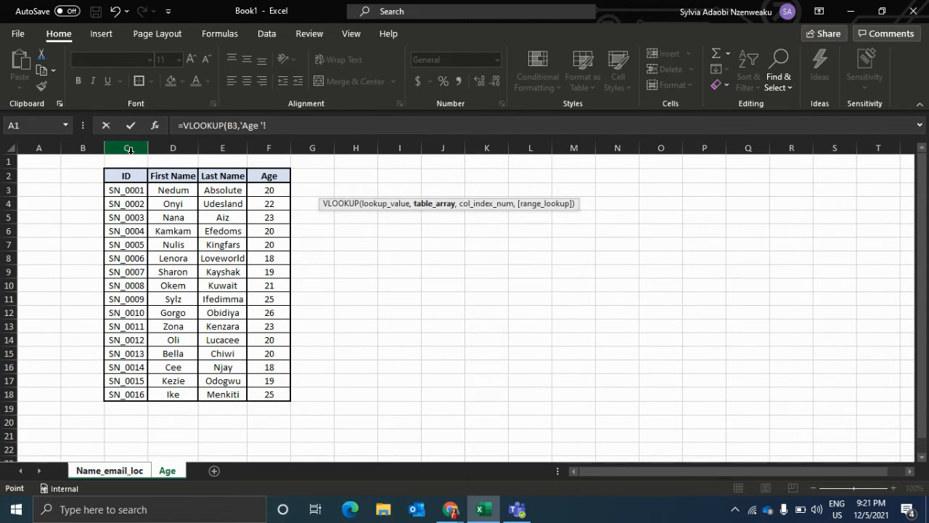
{"action": "left_click", "coordinate": [129, 149]}
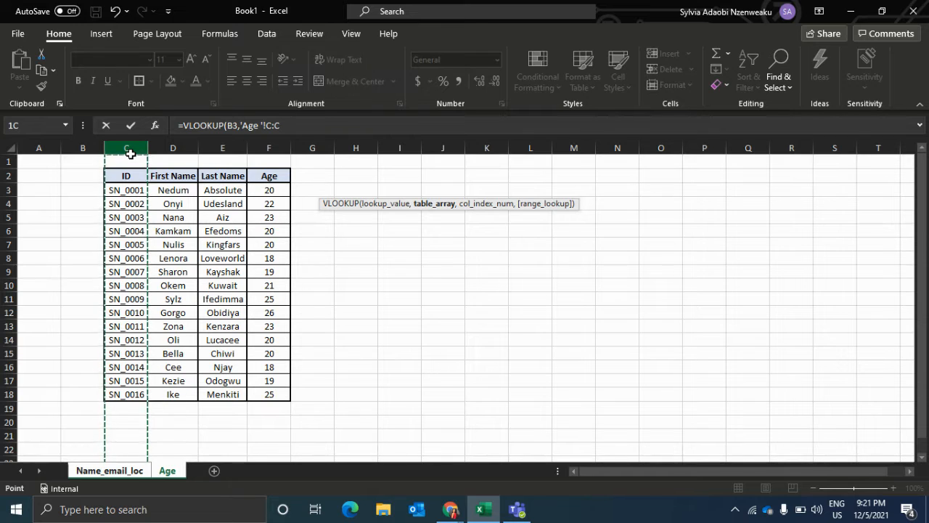
{"action": "left_click_drag", "start_coordinate": [129, 154], "coordinate": [256, 177]}
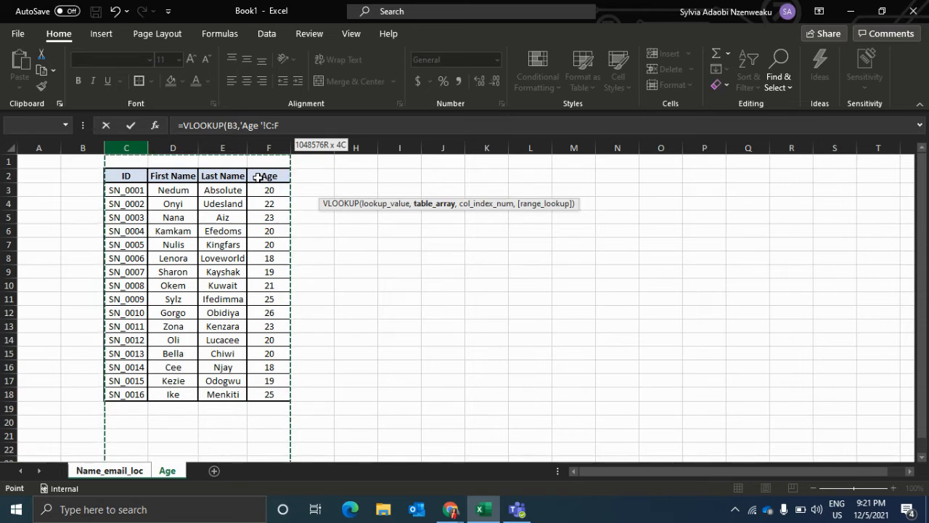
{"action": "left_click_drag", "start_coordinate": [258, 177], "coordinate": [253, 174]}
Complete the VLOOKUP with column index 4 and FALSE for an exact match, and enter the formula.
{"action": "left_click", "coordinate": [303, 126]}
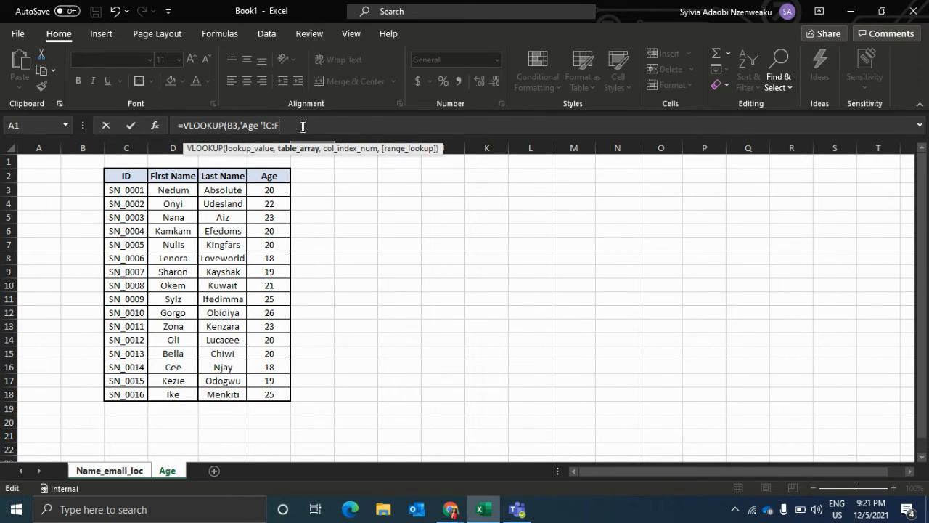
{"action": "type", "text": ",4"}
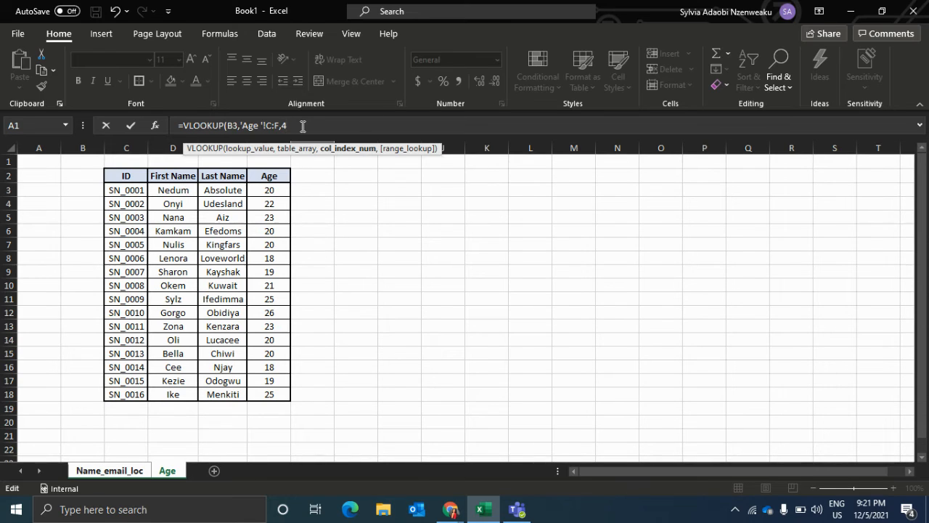
{"action": "type", "text": ","}
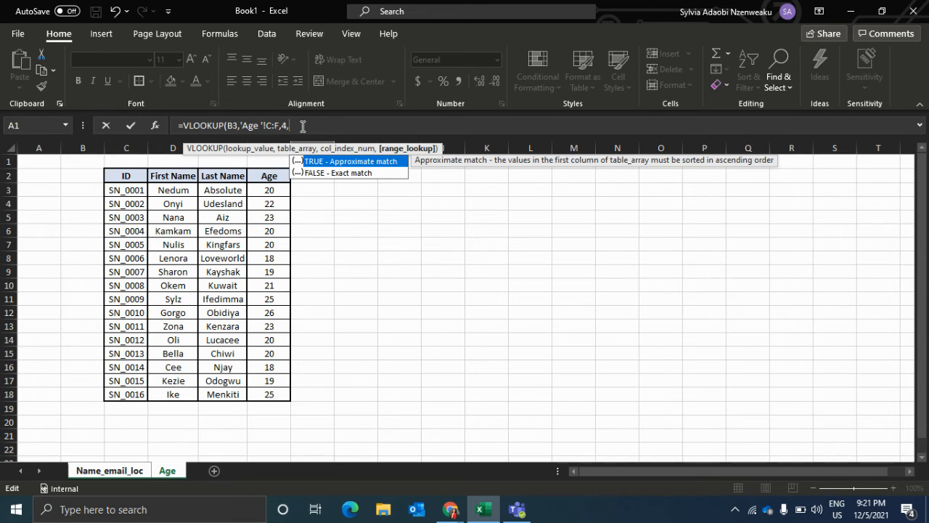
{"action": "type", "text": "FALSE)"}
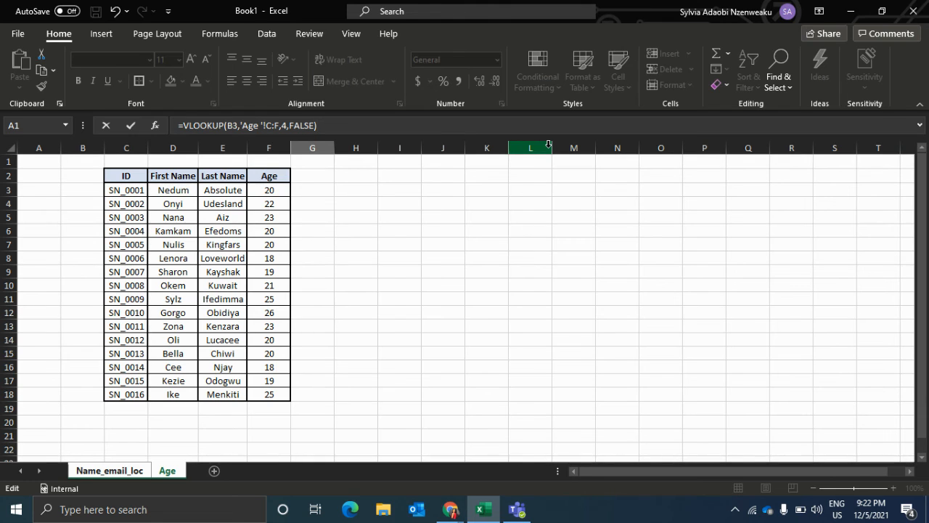
{"action": "key", "text": "Return"}
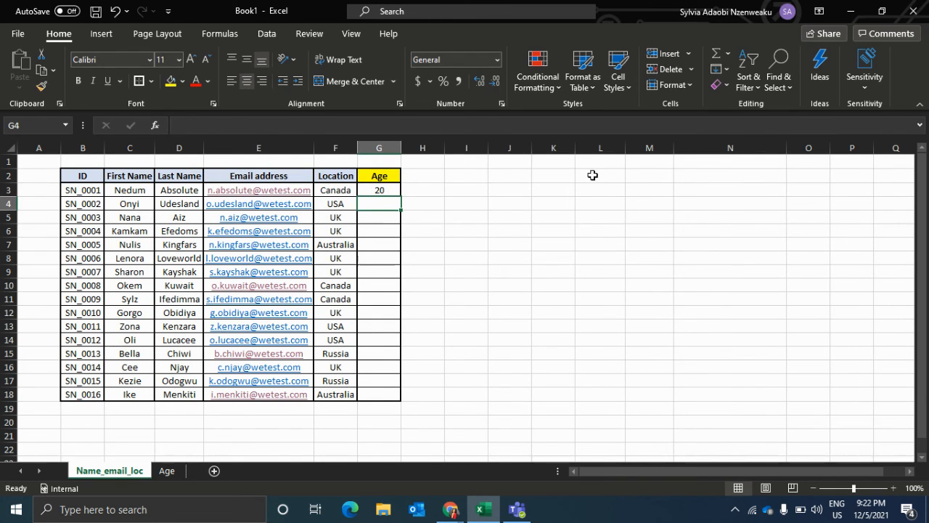
Fill the VLOOKUP formula from G3 down the Age column to G18.
{"action": "left_click", "coordinate": [397, 190]}
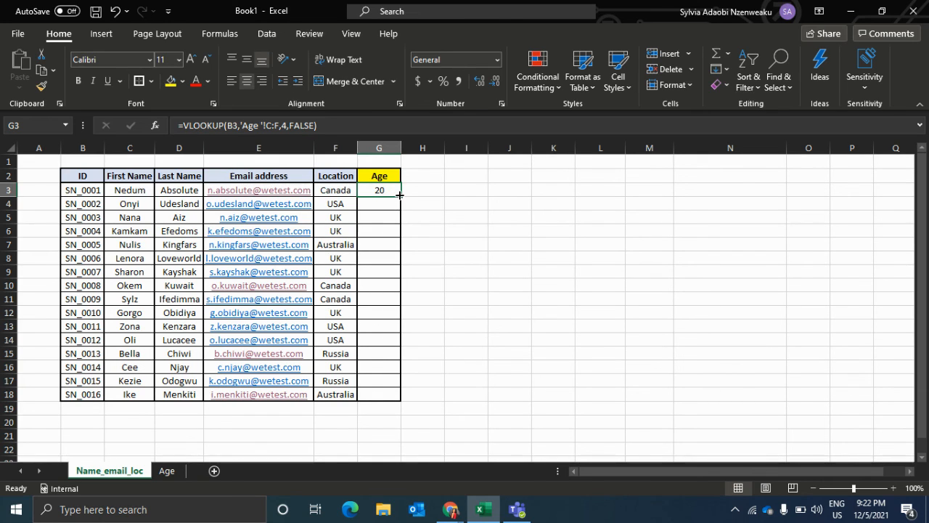
{"action": "double_click", "coordinate": [401, 195]}
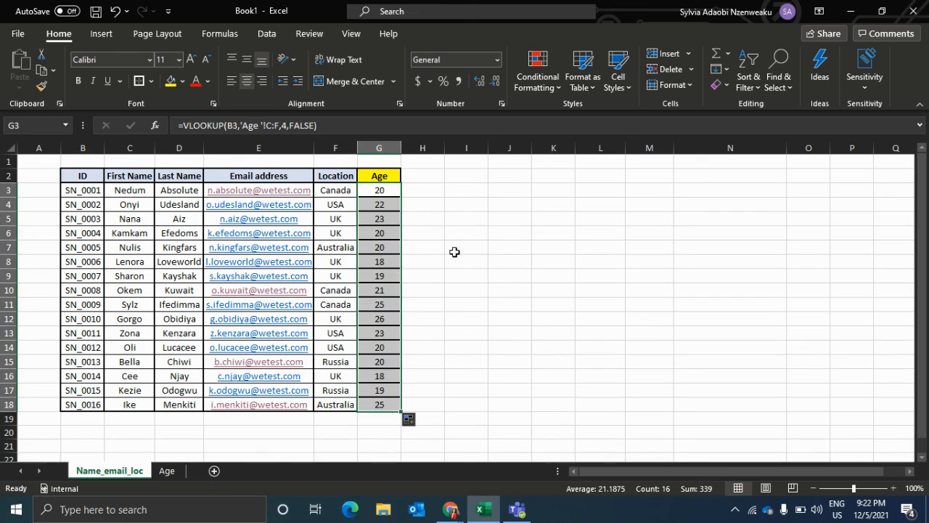
{"action": "left_click", "coordinate": [459, 249]}
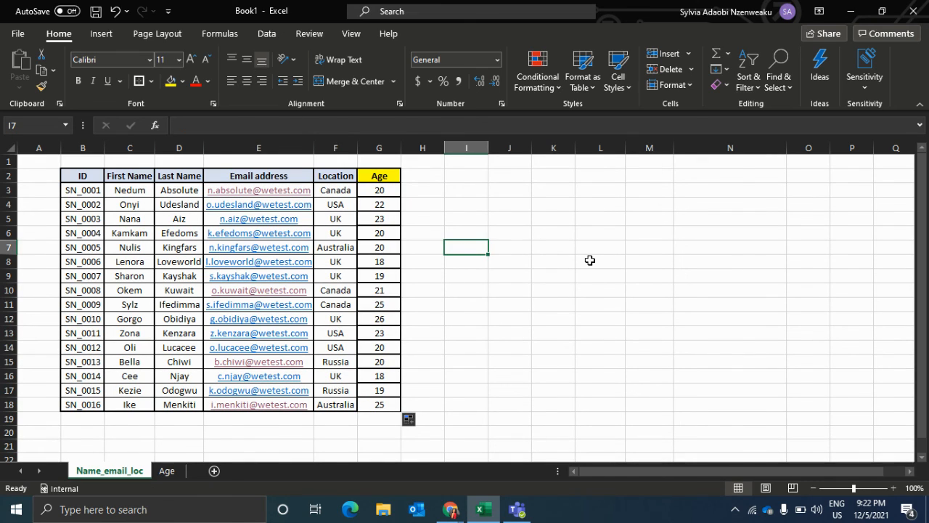